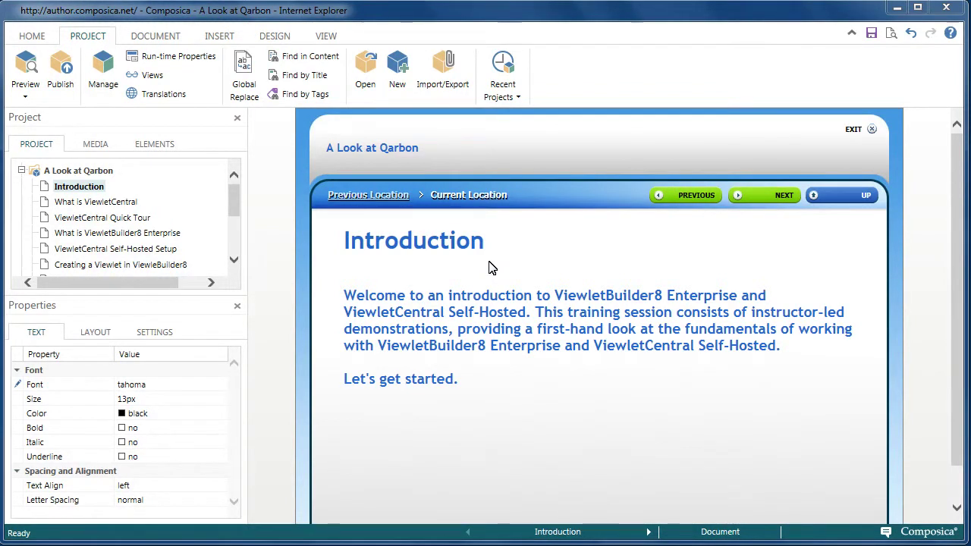
- From Manage, review the SETTINGS, SOCIAL MEDIA and SCORM run-time properties, then accept them
left_click(104, 70)
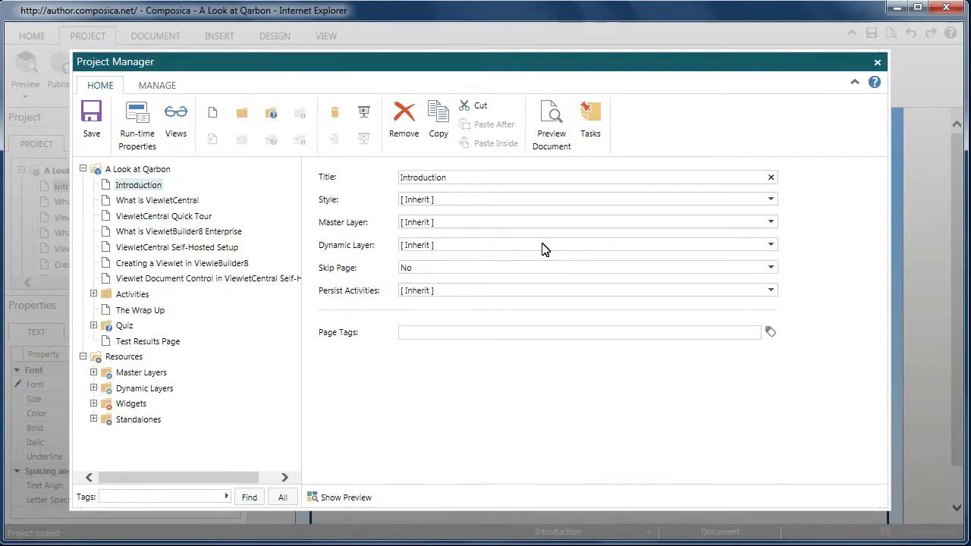
left_click(138, 126)
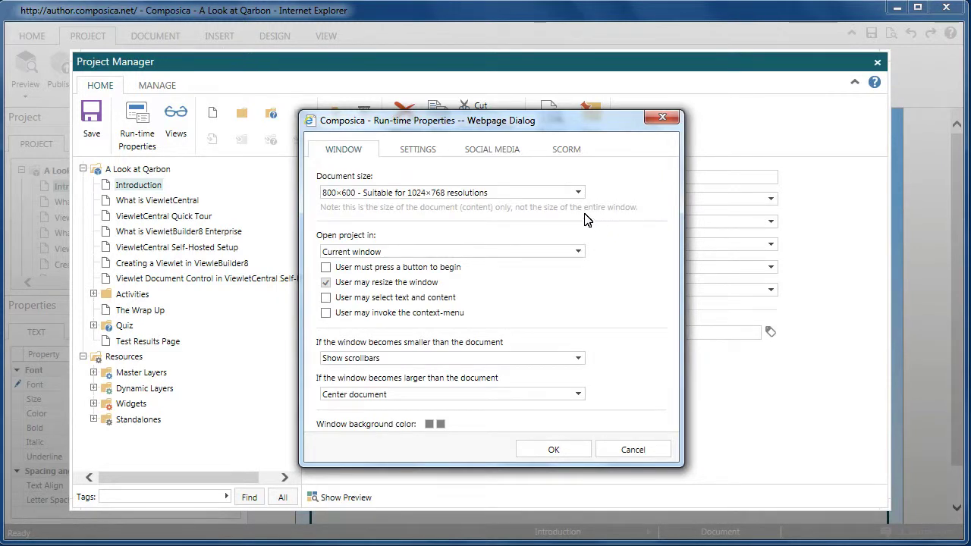
left_click(410, 152)
left_click(504, 152)
left_click(567, 153)
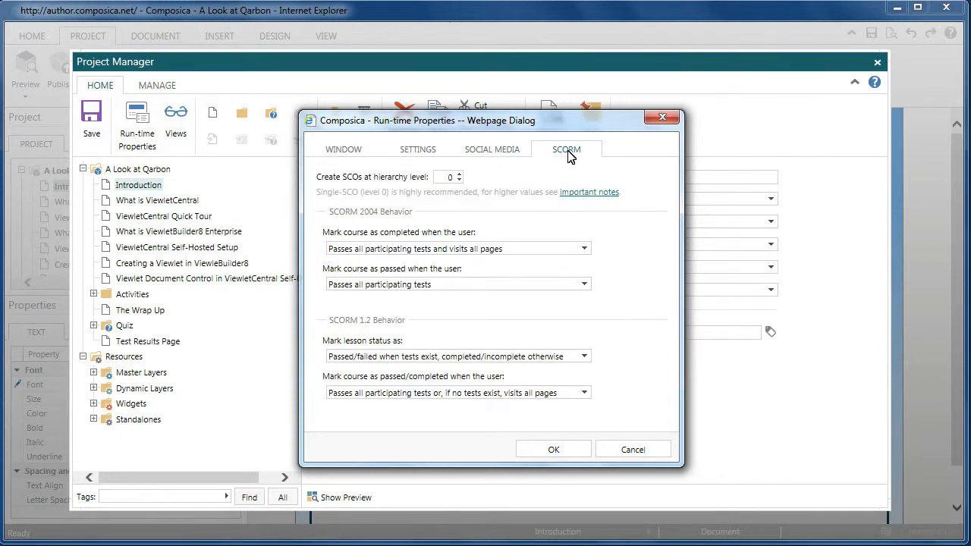
left_click(554, 451)
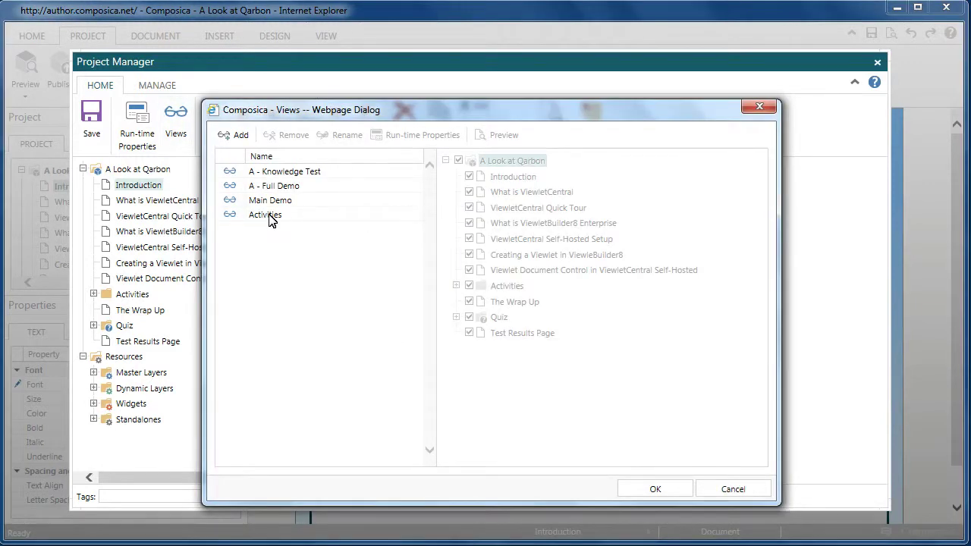
- Tick The Wrap Up page in the Activities view and save the views
left_click(271, 219)
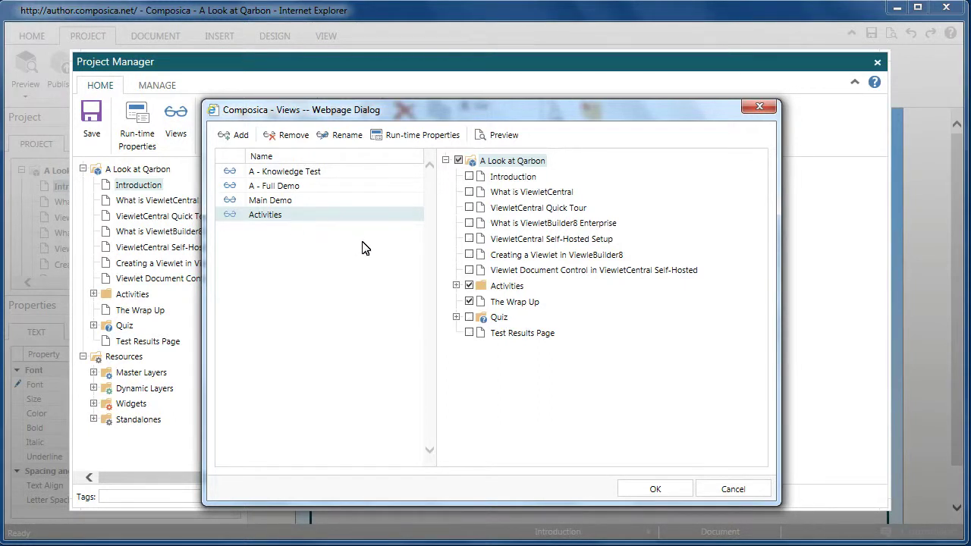
left_click(468, 302)
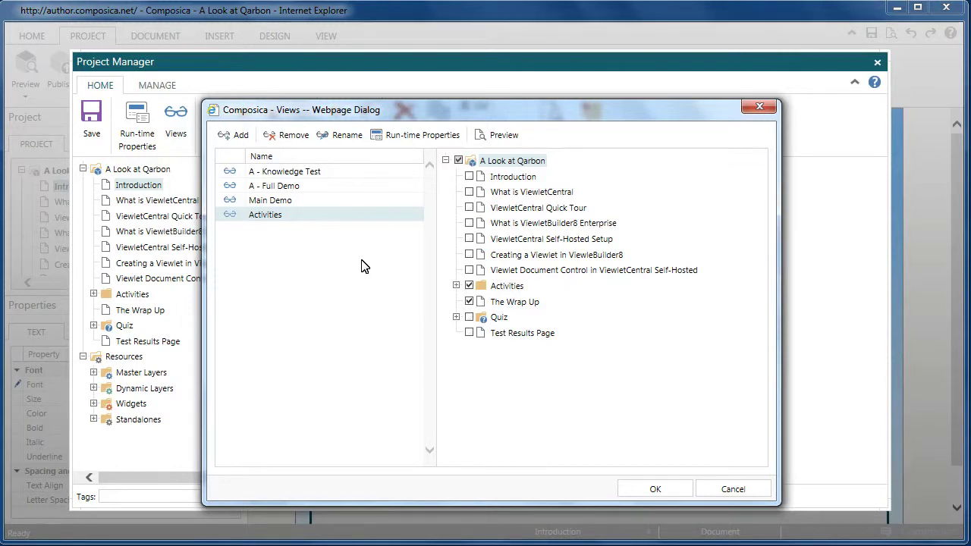
left_click(665, 485)
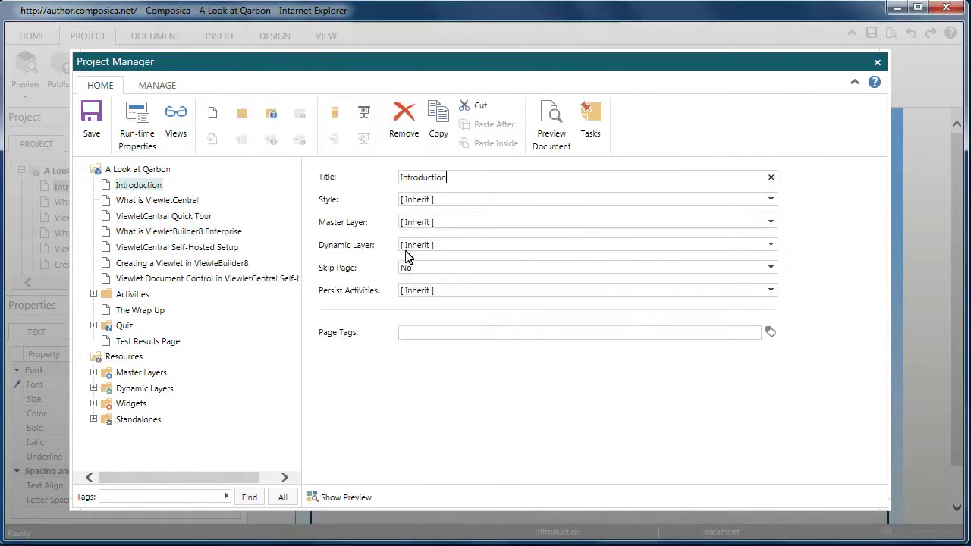
- Close the Project Manager and set the Publish Project target to Web Server
left_click(877, 65)
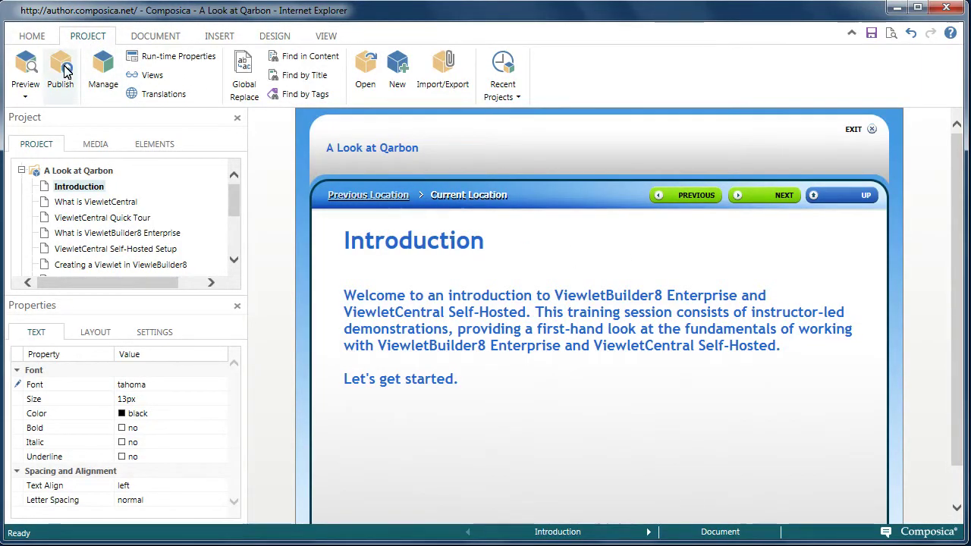
left_click(61, 66)
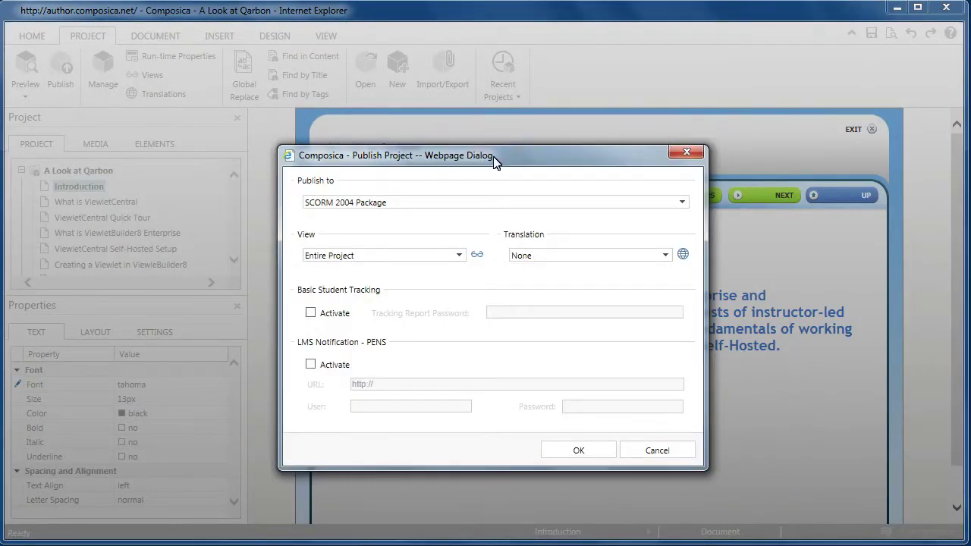
left_click_drag(537, 155, 543, 81)
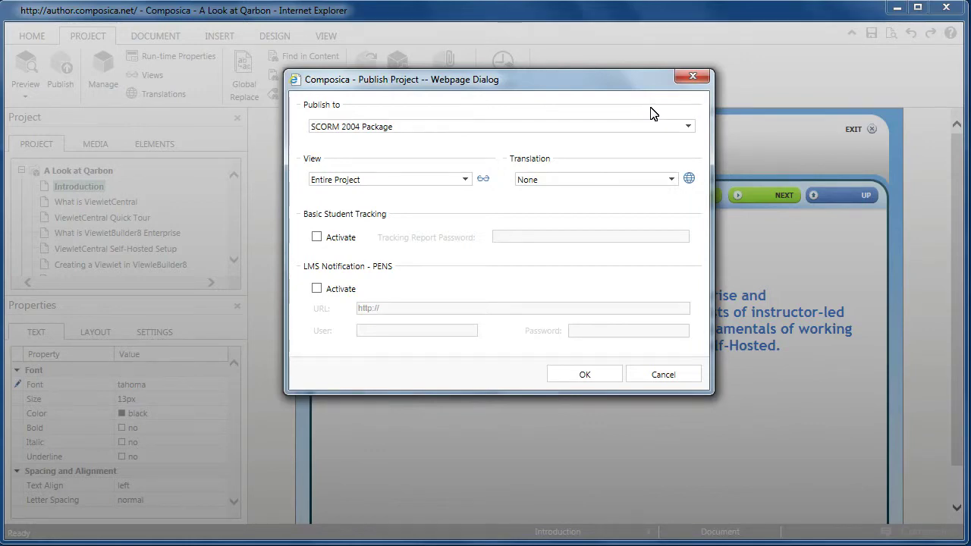
left_click(689, 127)
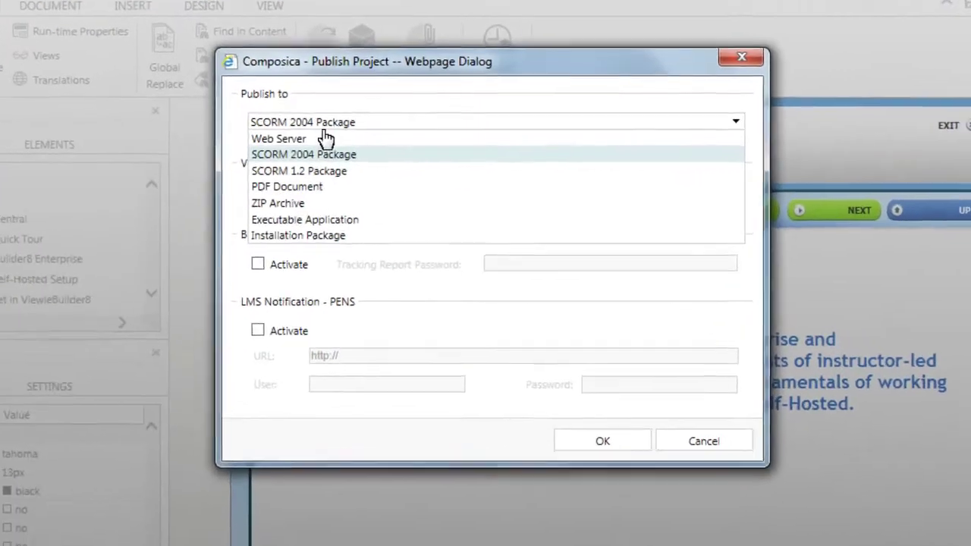
left_click(311, 140)
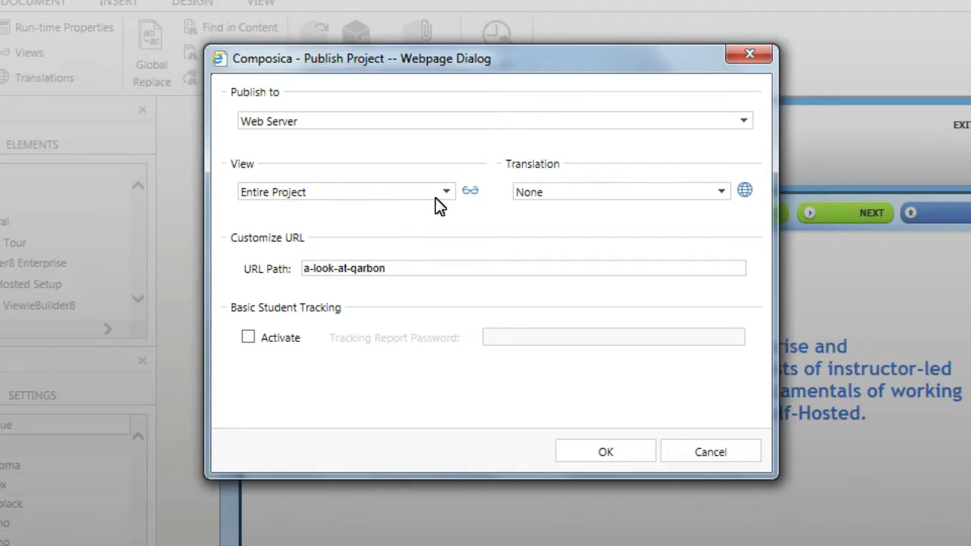
left_click(470, 191)
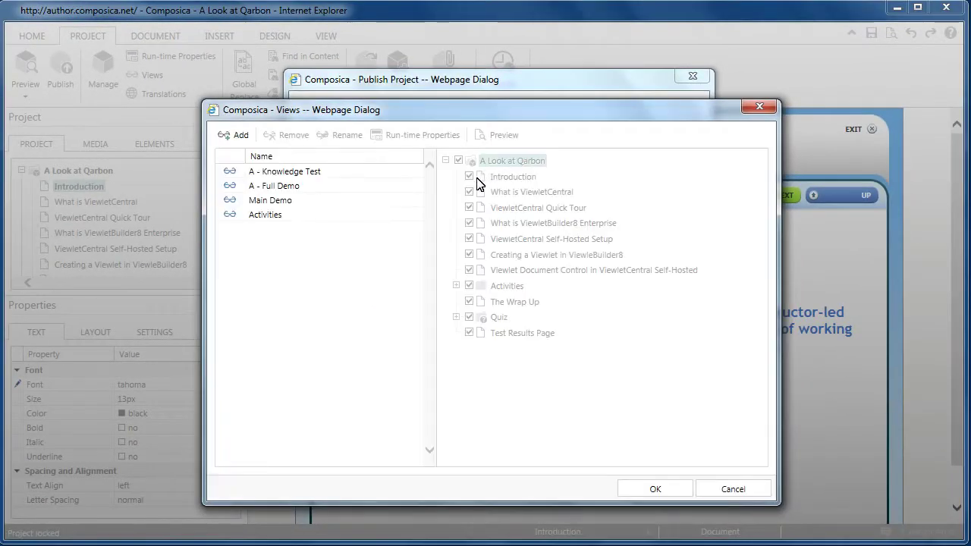
left_click(732, 489)
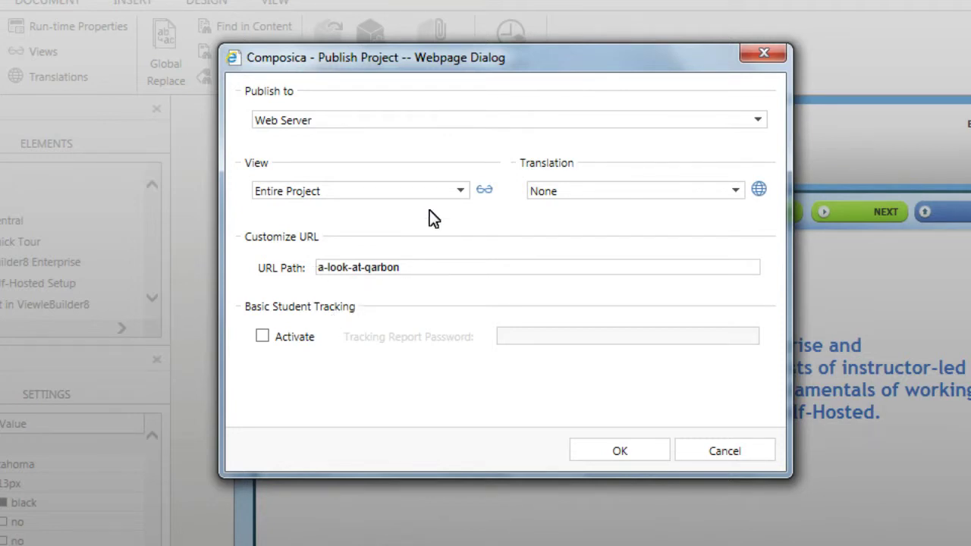
- Change the Publish to format to SCORM 2004 Package
left_click(757, 121)
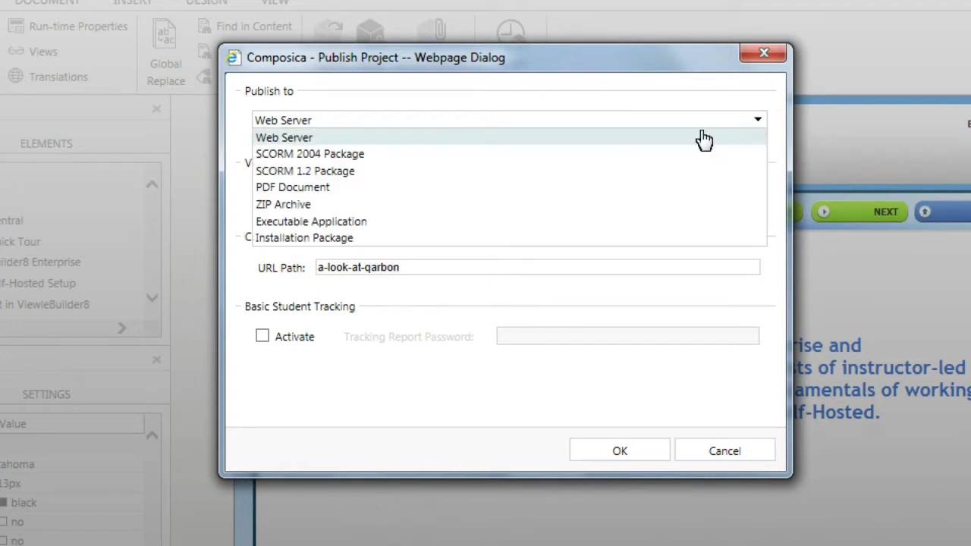
left_click(375, 155)
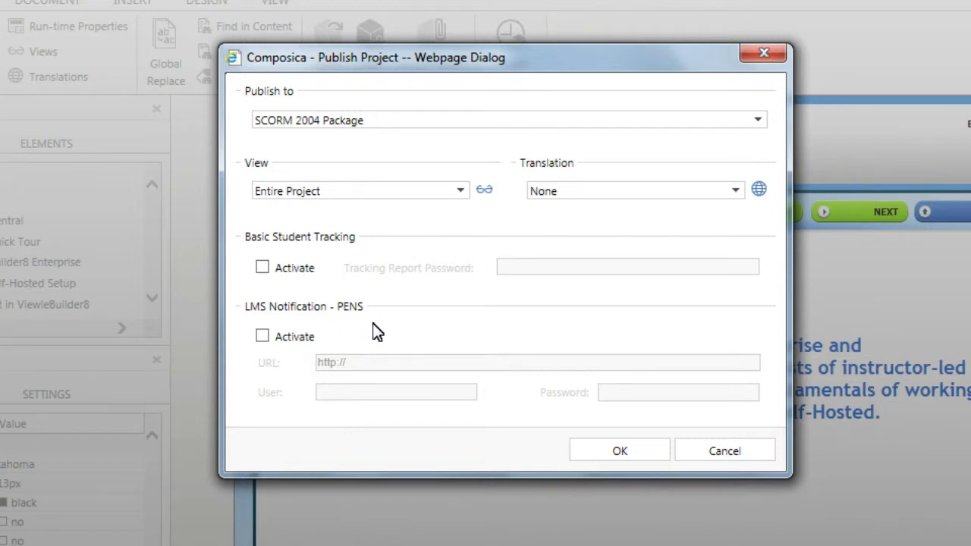
- Switch the format to PDF Document, leaving the Master Layer at Inherit
left_click(755, 122)
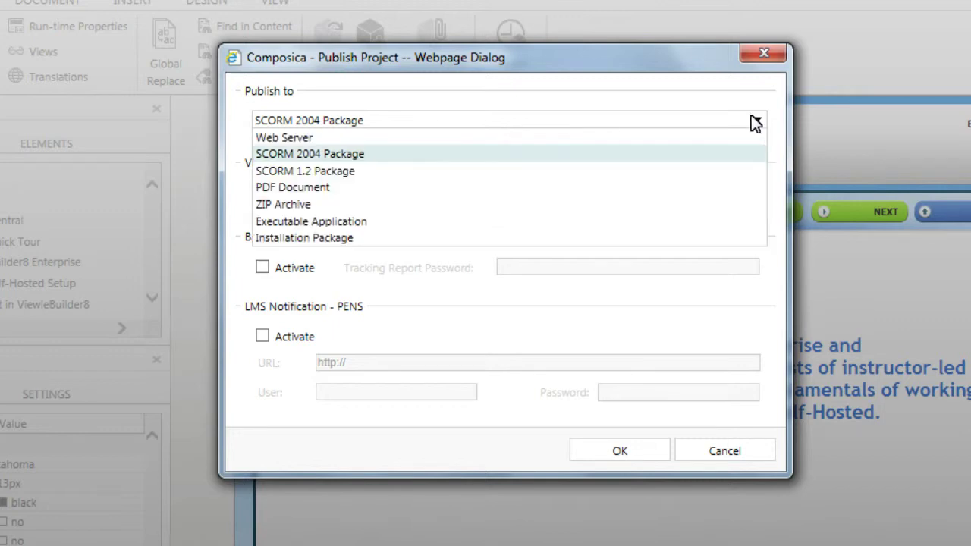
left_click(348, 190)
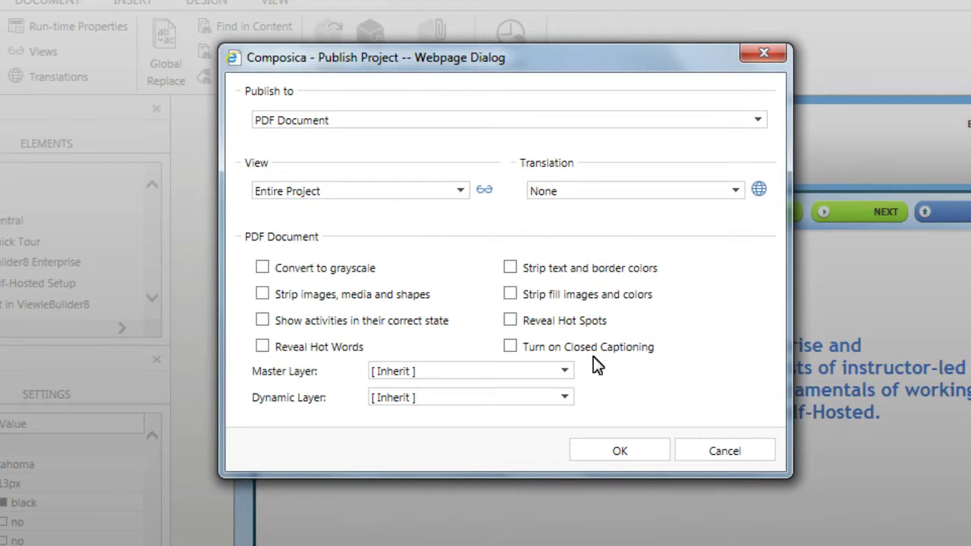
left_click(565, 371)
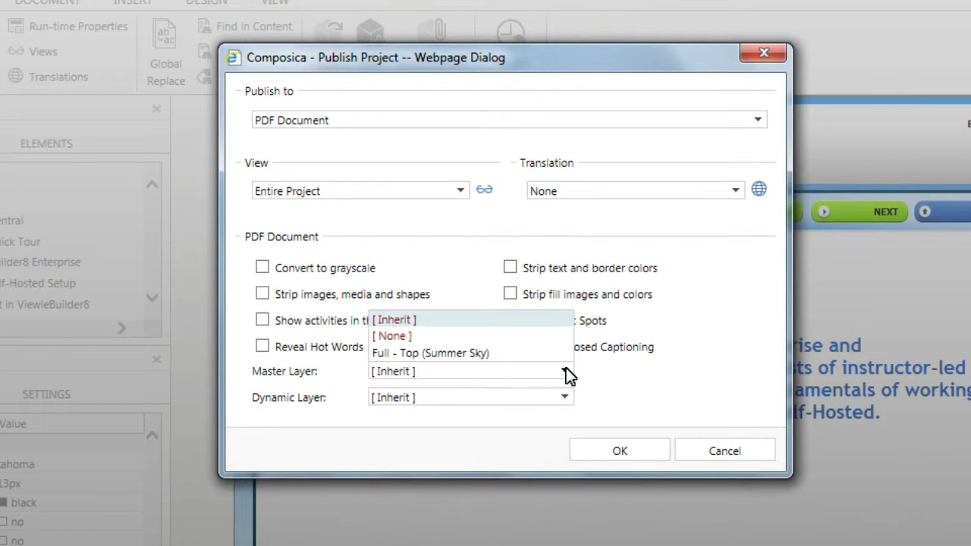
left_click(569, 371)
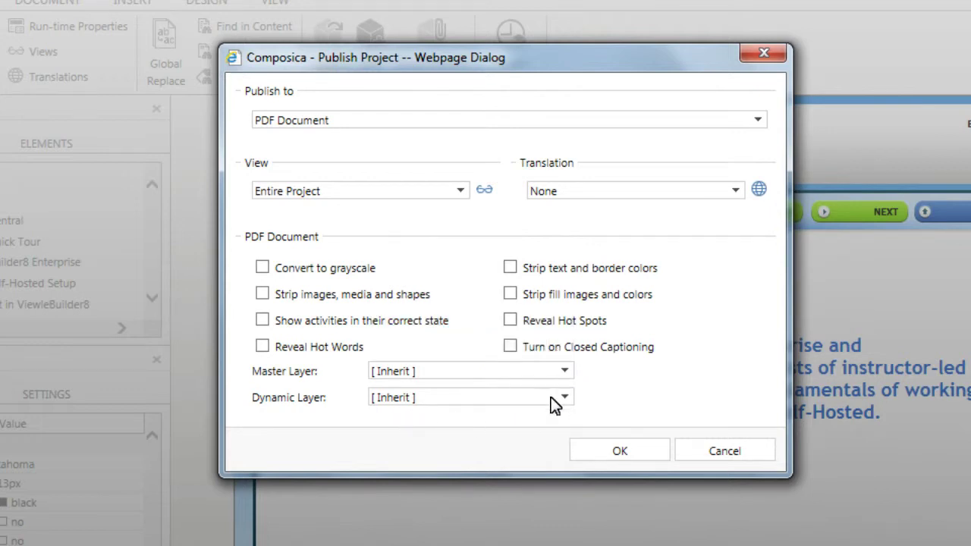
- Change the Publish to format to ZIP Archive
left_click(757, 122)
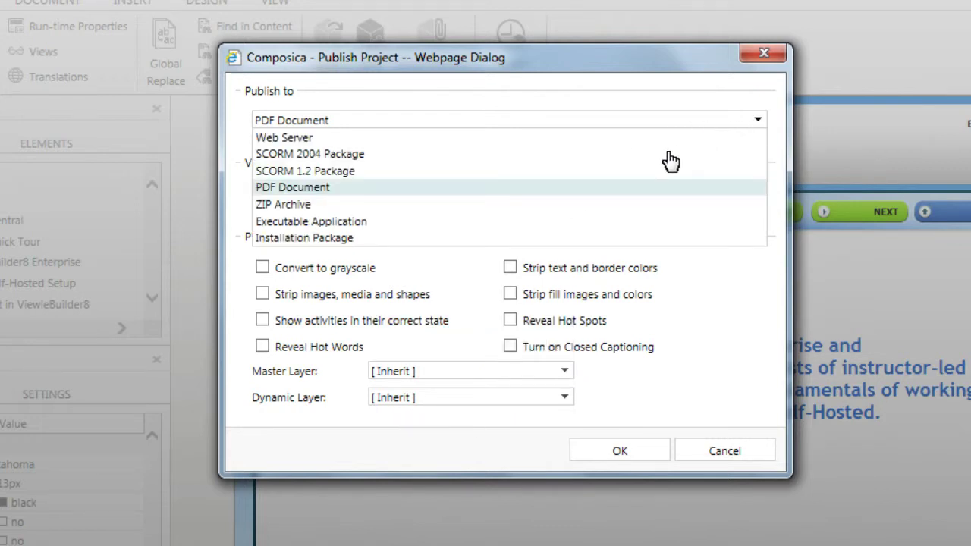
left_click(328, 205)
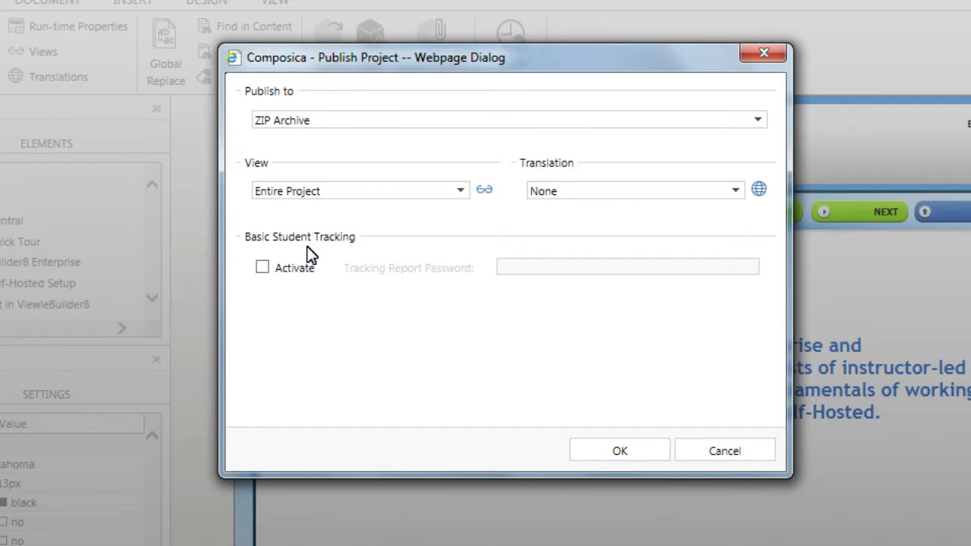
- Switch the format to Executable Application, keeping Fast compression
left_click(754, 121)
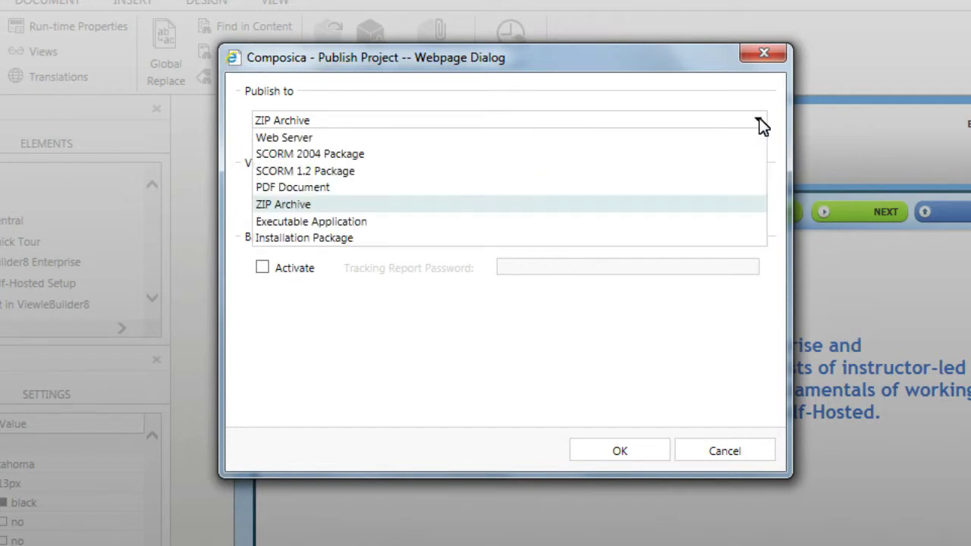
left_click(380, 230)
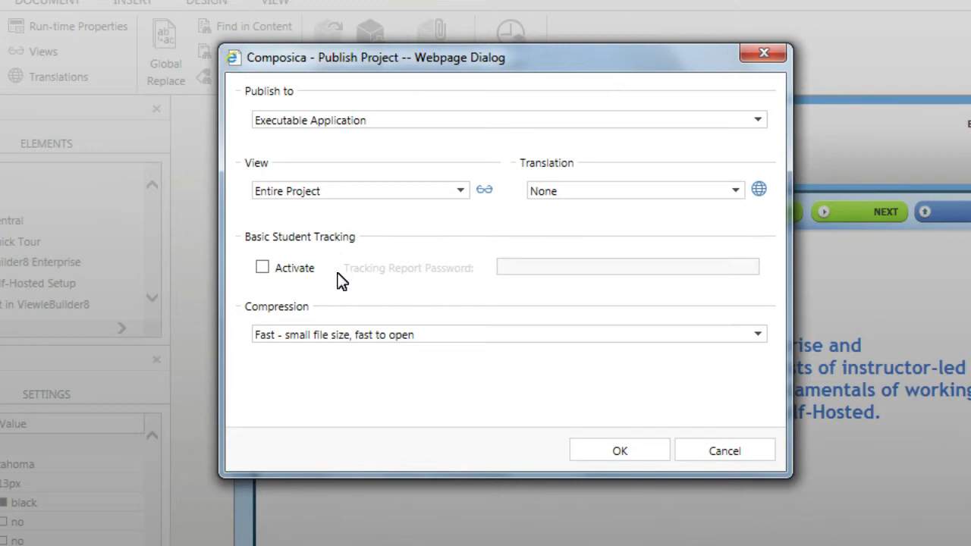
left_click(758, 336)
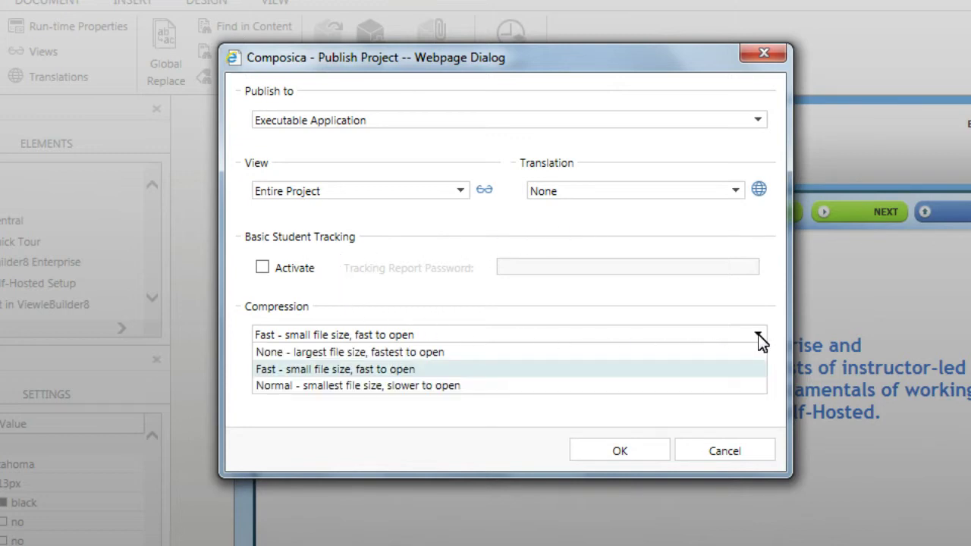
left_click(758, 336)
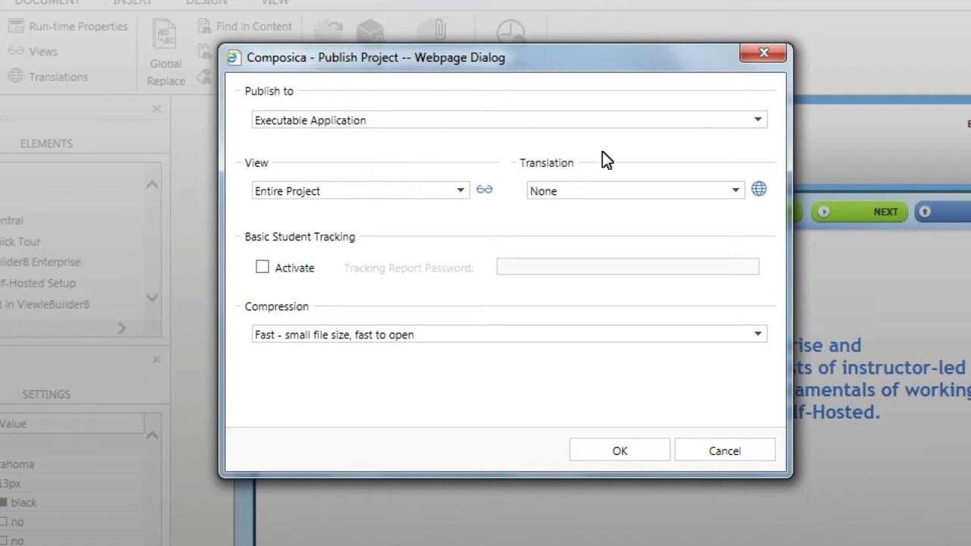
left_click(760, 121)
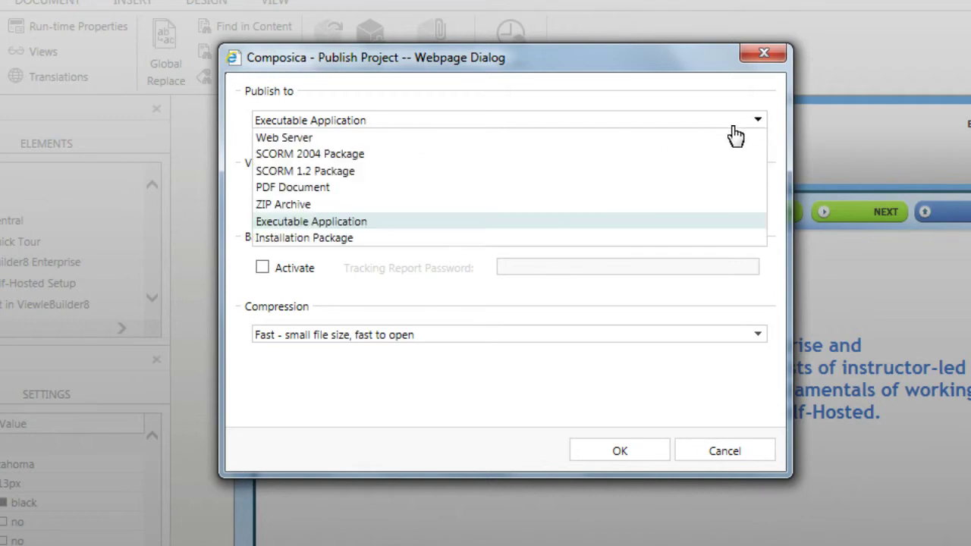
- Change the Publish to format to Installation Package
left_click(372, 241)
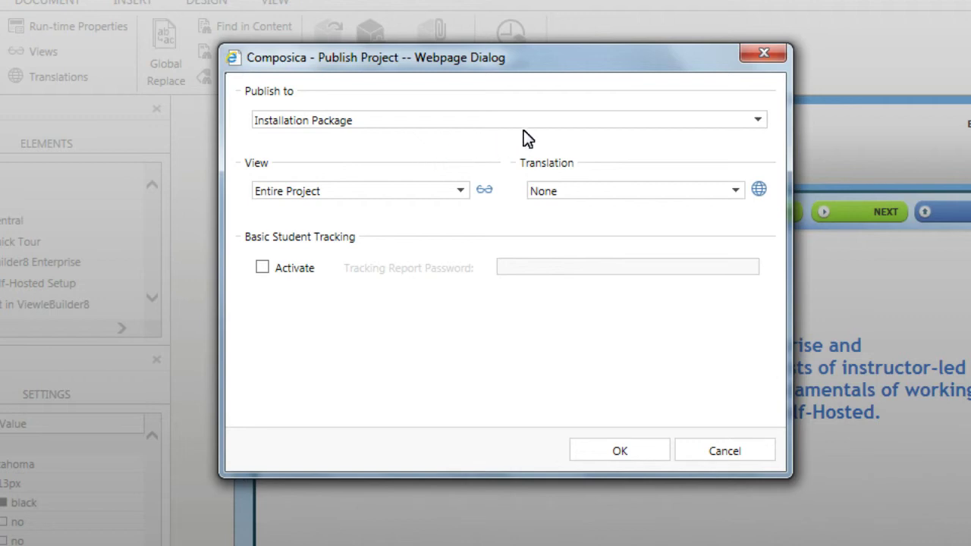
left_click(759, 119)
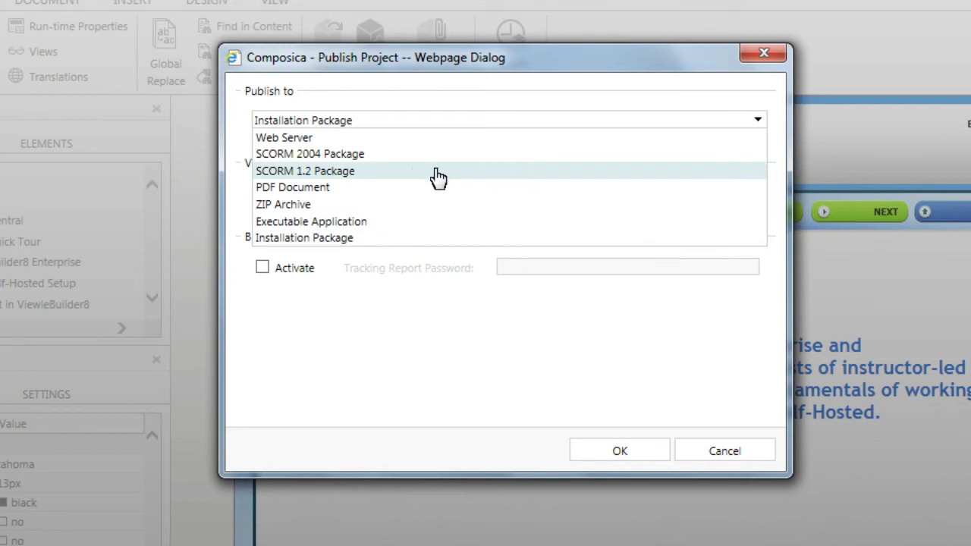
- Publish the course to the Web Server at URL path a-look-at-qarbon
left_click(332, 141)
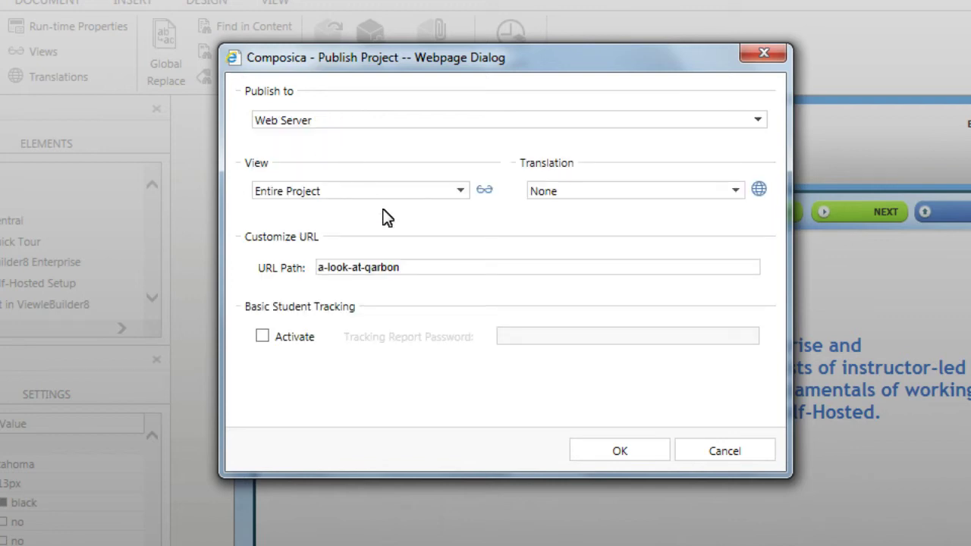
left_click(628, 448)
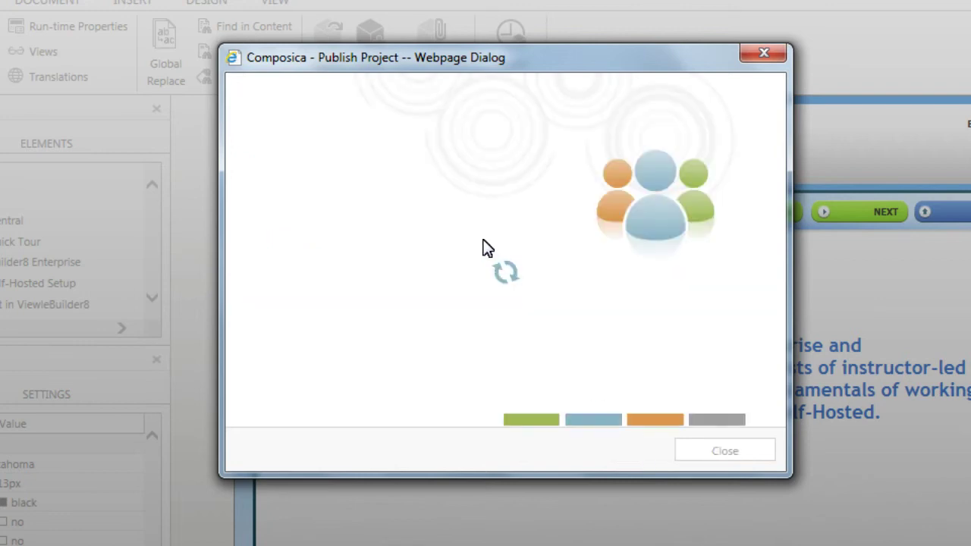